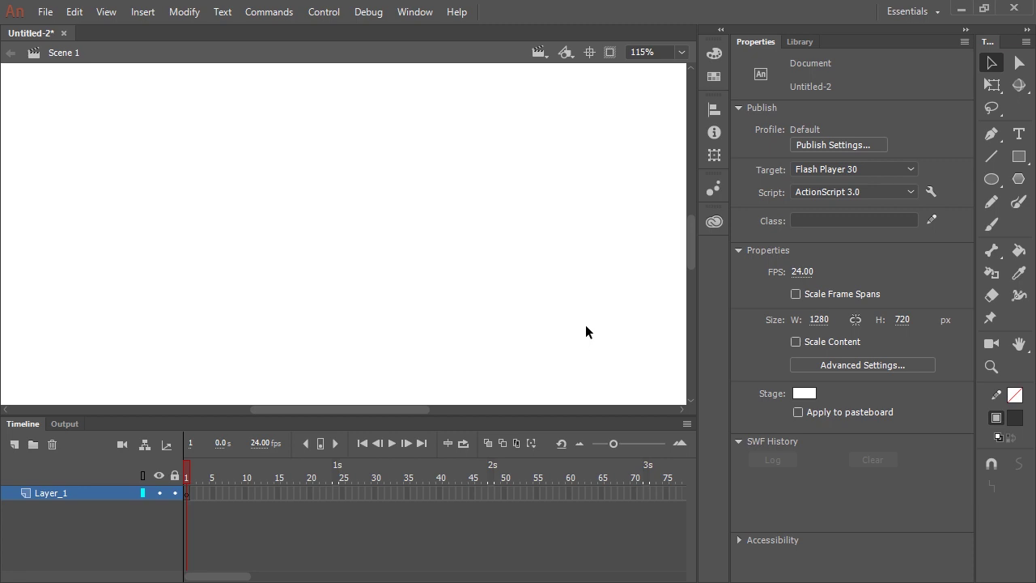
- Import InchWorm.png onto the empty stage with File > Import > Import to Stage
{"action": "left_click", "coordinate": [46, 11]}
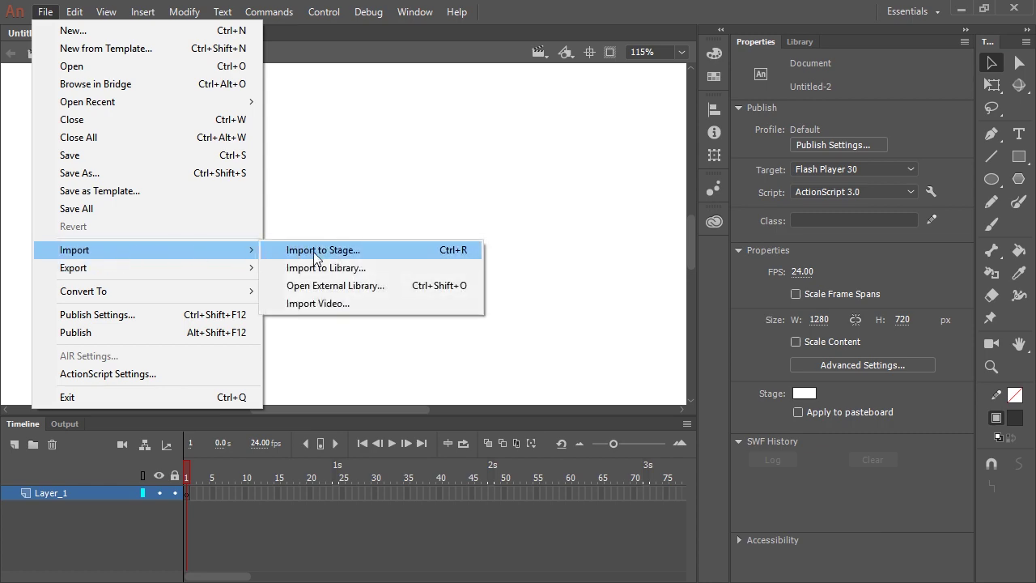
{"action": "left_click", "coordinate": [348, 252]}
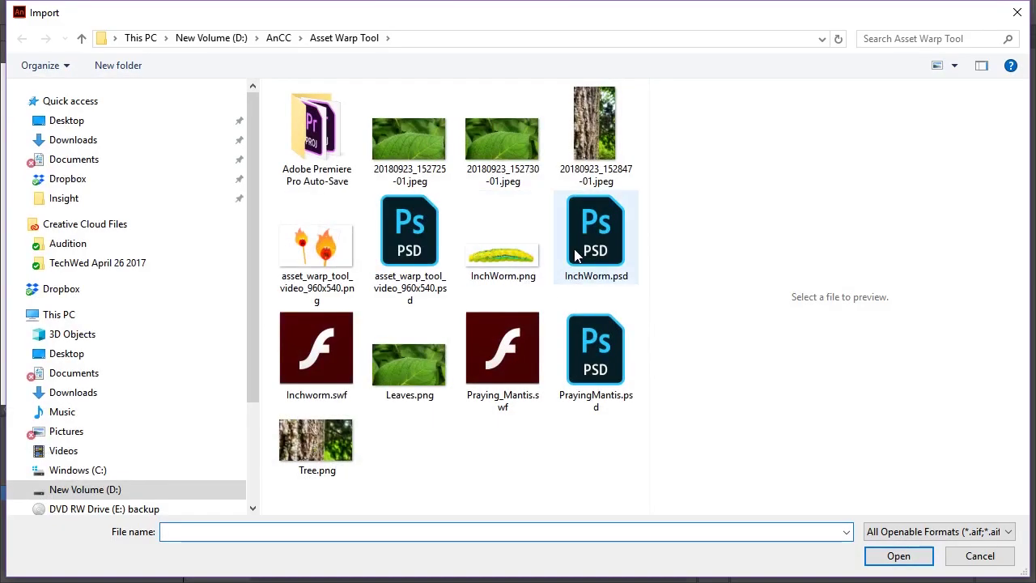
{"action": "double_click", "coordinate": [506, 257]}
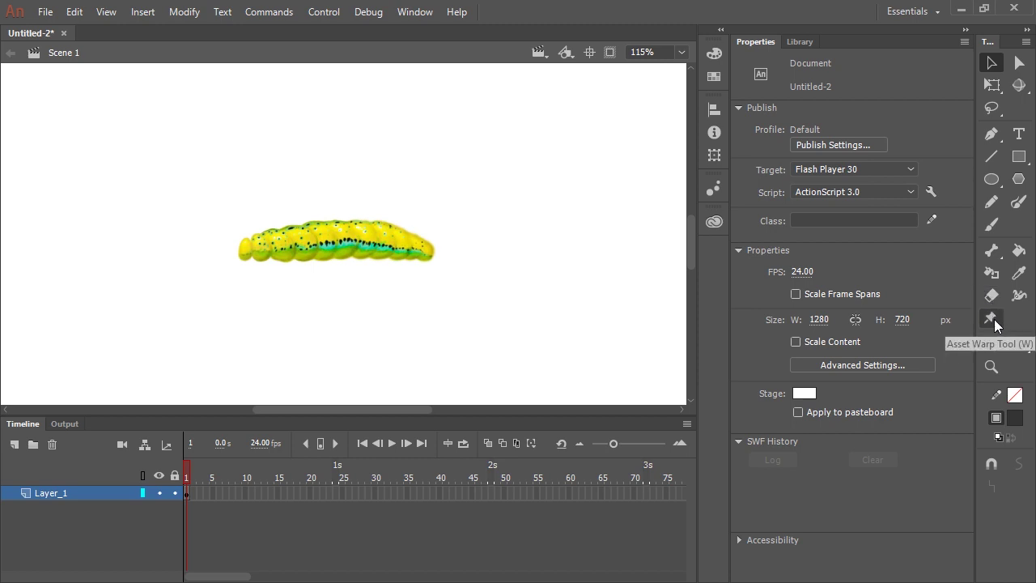
- Select the inchworm bitmap with the Asset Warp tool and zoom in on it
{"action": "left_click", "coordinate": [994, 324]}
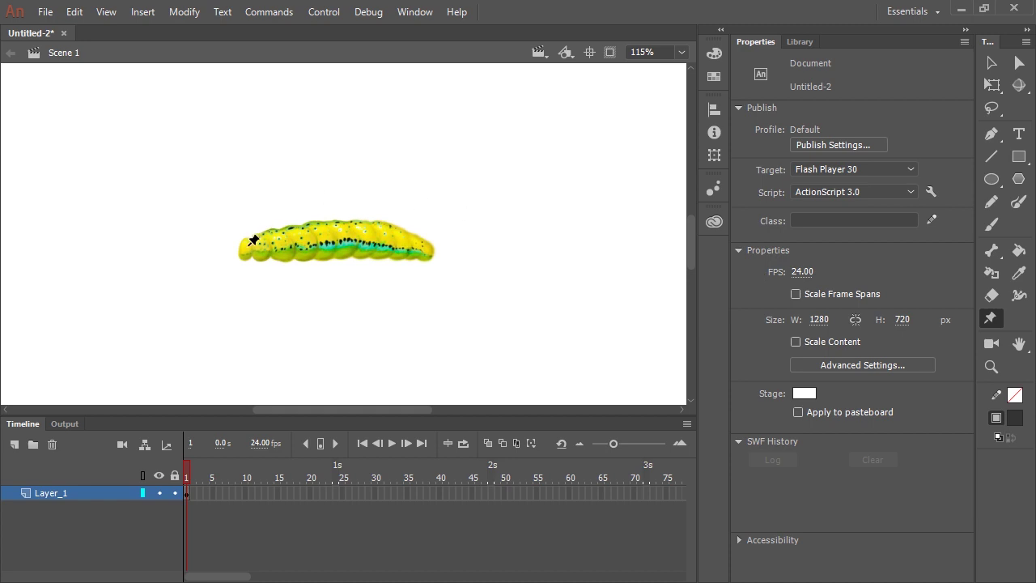
{"action": "left_click", "coordinate": [252, 243]}
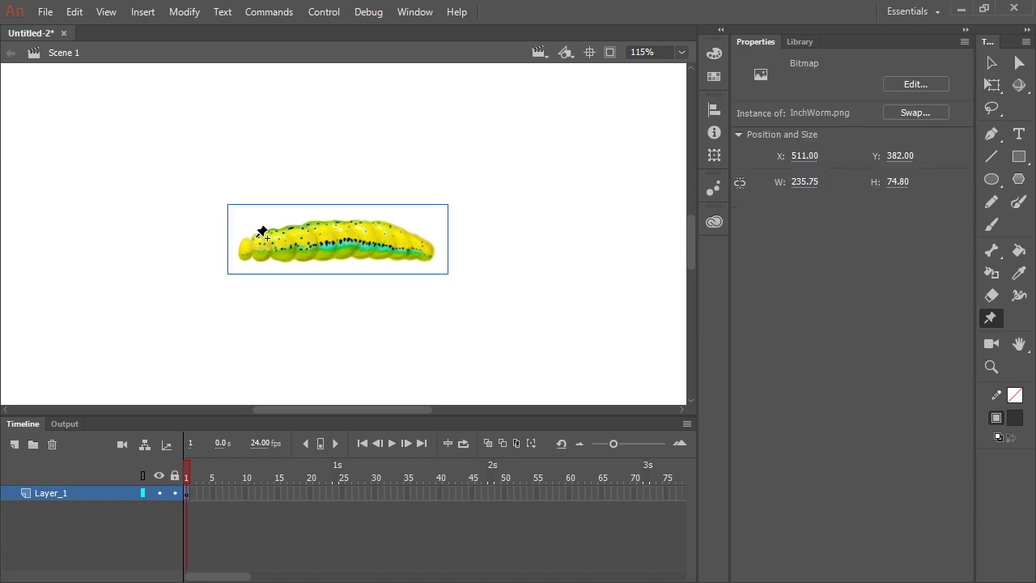
{"action": "key", "text": "ctrl+equal"}
- Place warp pins along the inchworm's body from its left end to its right end
{"action": "left_click", "coordinate": [240, 243]}
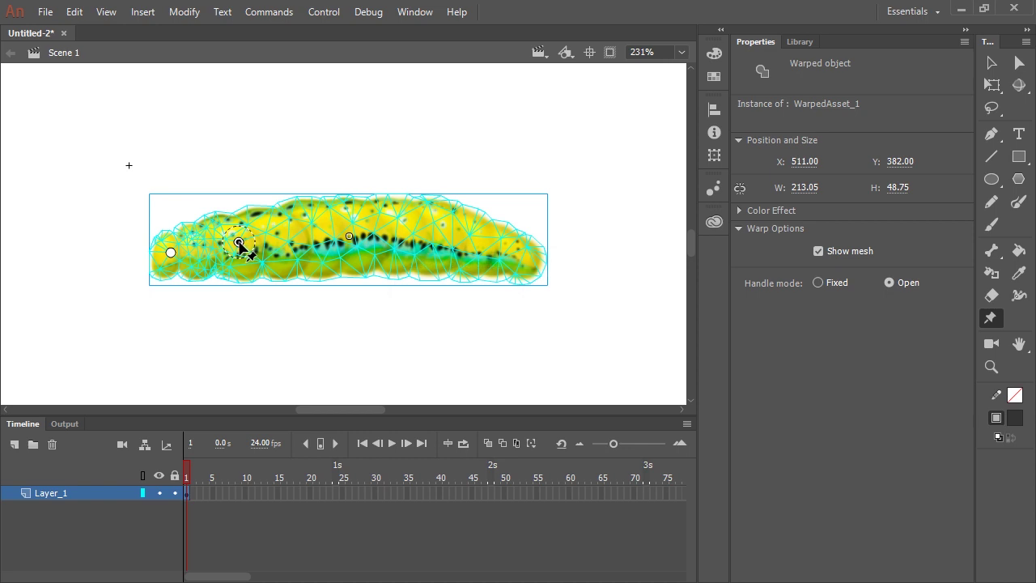
{"action": "left_click", "coordinate": [300, 234]}
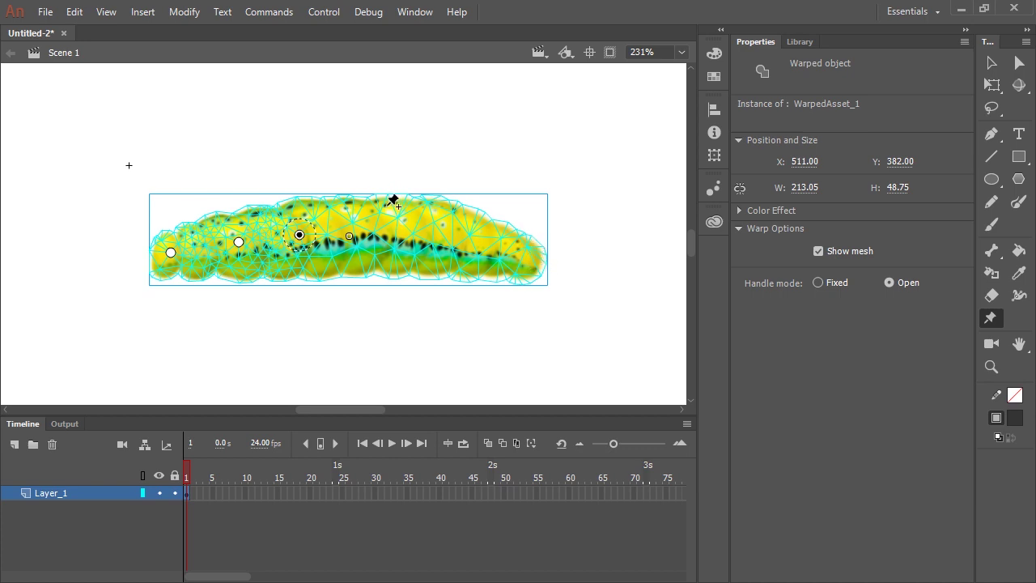
{"action": "left_click", "coordinate": [368, 228]}
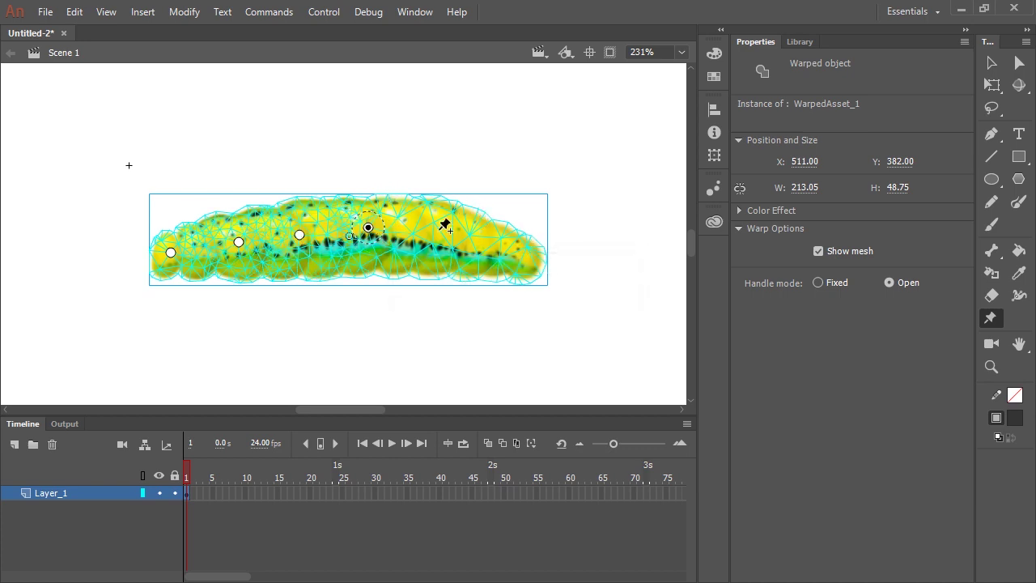
{"action": "left_click", "coordinate": [438, 234]}
{"action": "left_click", "coordinate": [519, 256]}
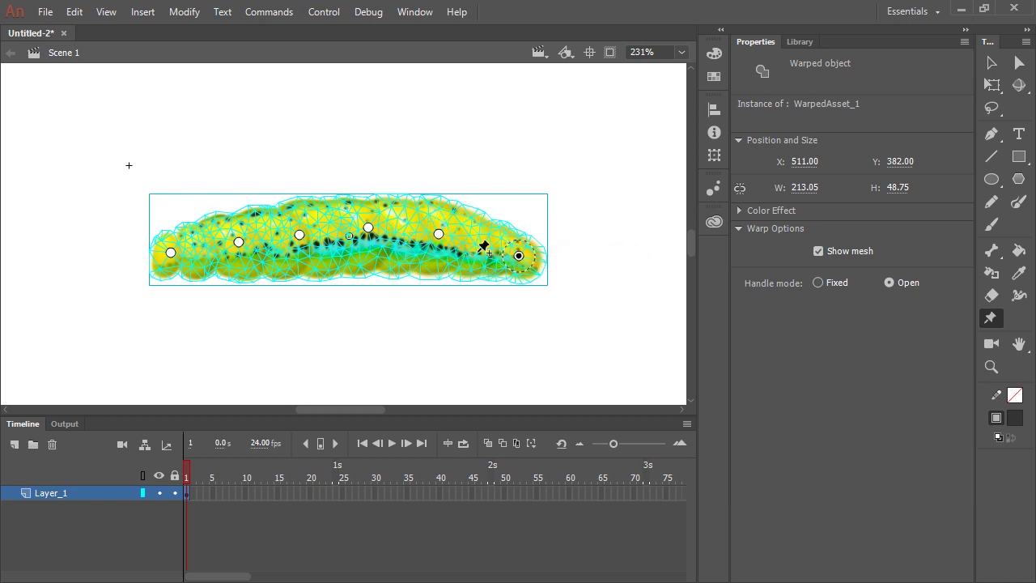
- Insert a keyframe at frame 11 and lift the inchworm's middle into an arch
{"action": "left_click", "coordinate": [251, 492]}
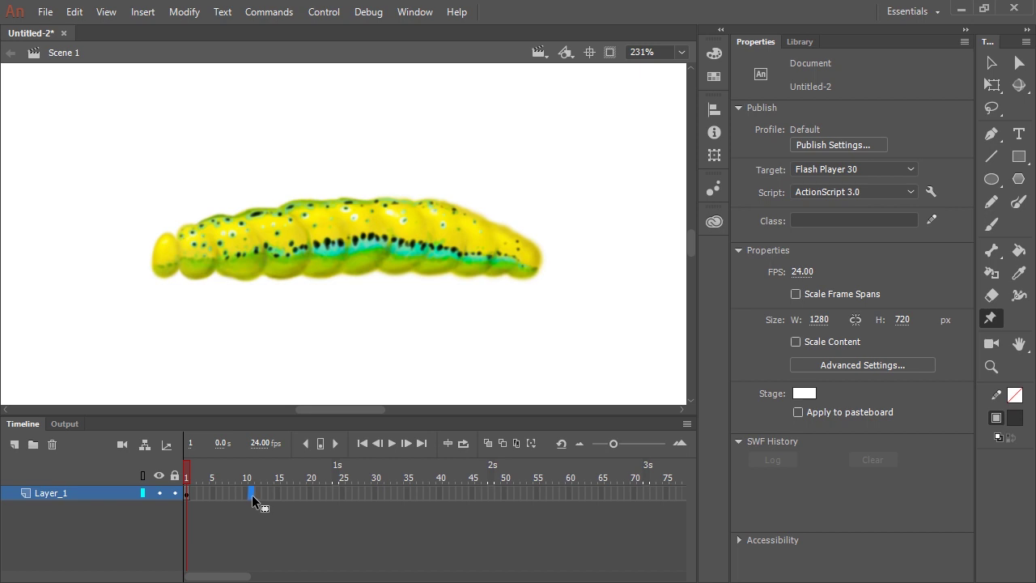
{"action": "key", "text": "F6"}
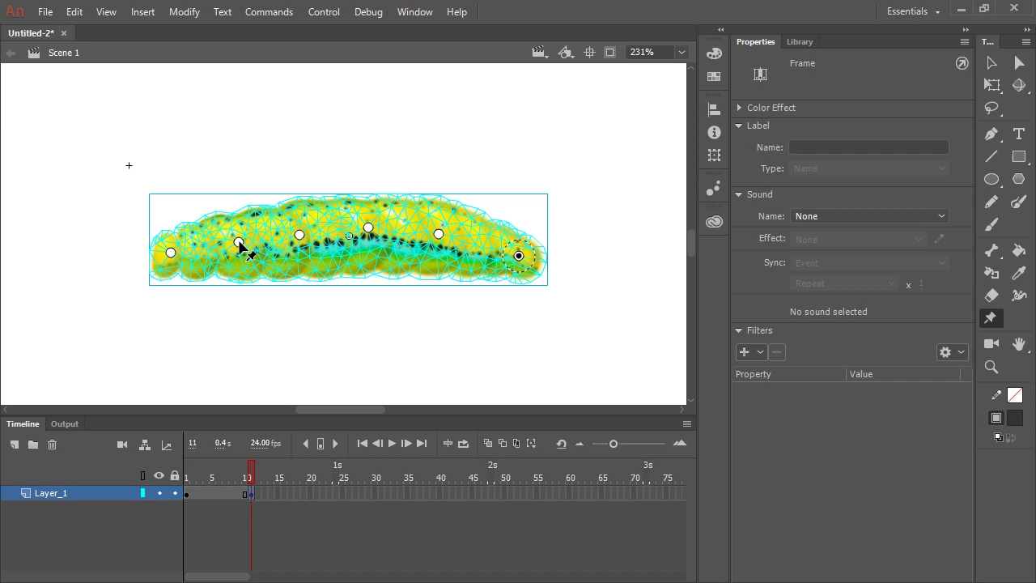
{"action": "left_click_drag", "start_coordinate": [239, 242], "coordinate": [232, 238]}
{"action": "left_click_drag", "start_coordinate": [299, 236], "coordinate": [281, 213]}
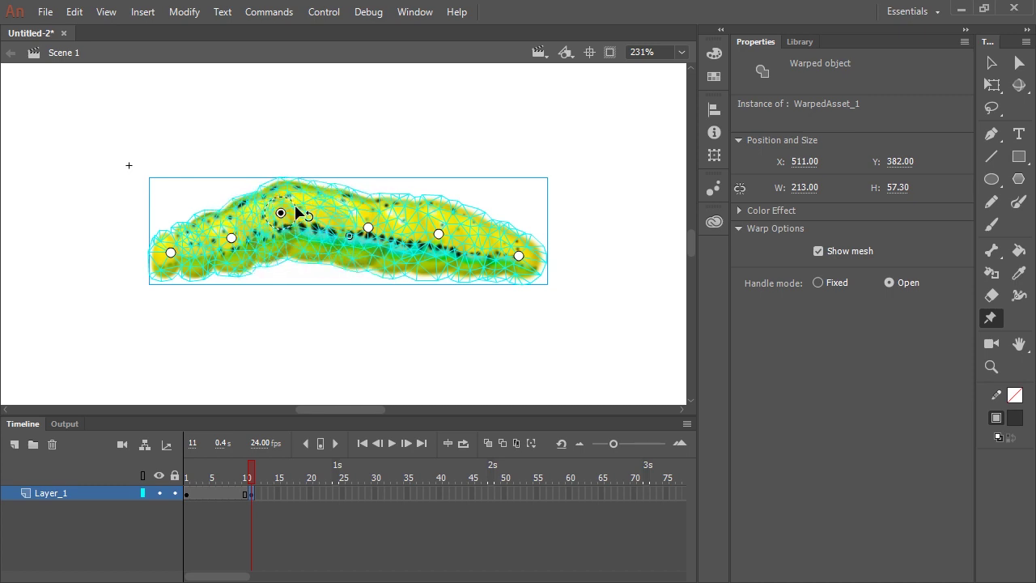
{"action": "left_click_drag", "start_coordinate": [294, 203], "coordinate": [296, 207]}
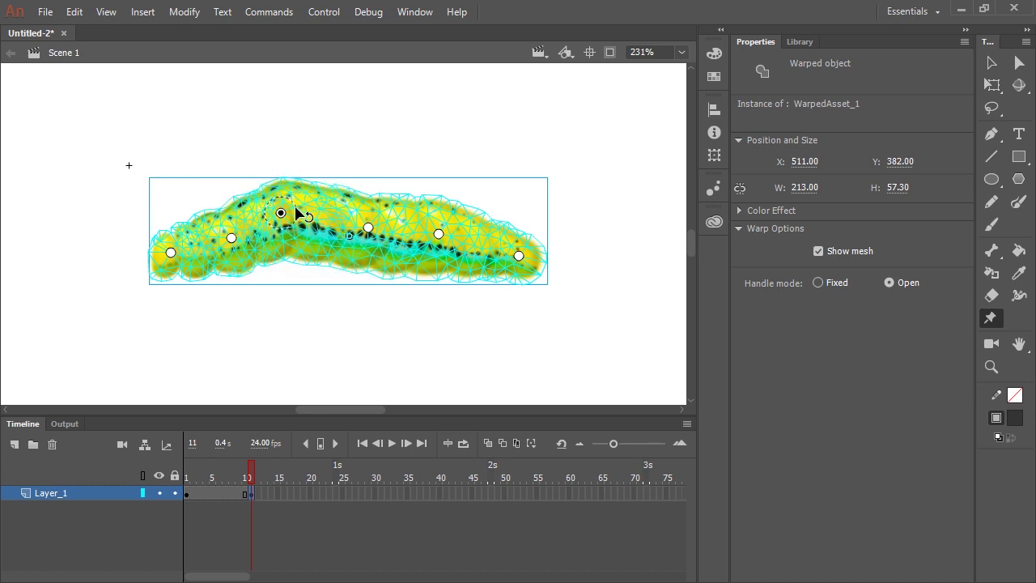
{"action": "left_click_drag", "start_coordinate": [368, 229], "coordinate": [332, 186]}
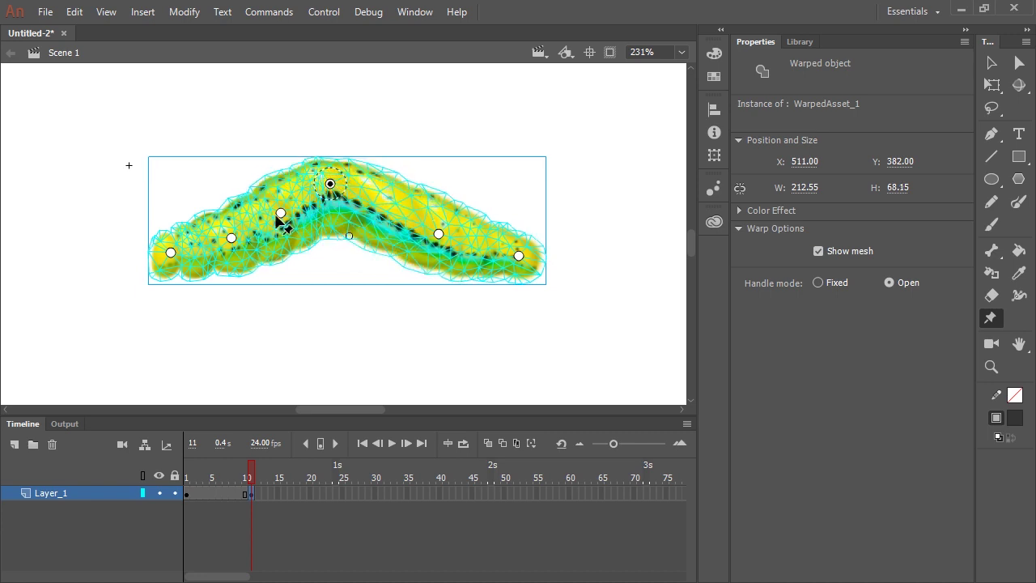
- Raise the arch higher and draw the right half and tail inward
{"action": "left_click_drag", "start_coordinate": [280, 213], "coordinate": [272, 207]}
{"action": "left_click_drag", "start_coordinate": [439, 234], "coordinate": [390, 238]}
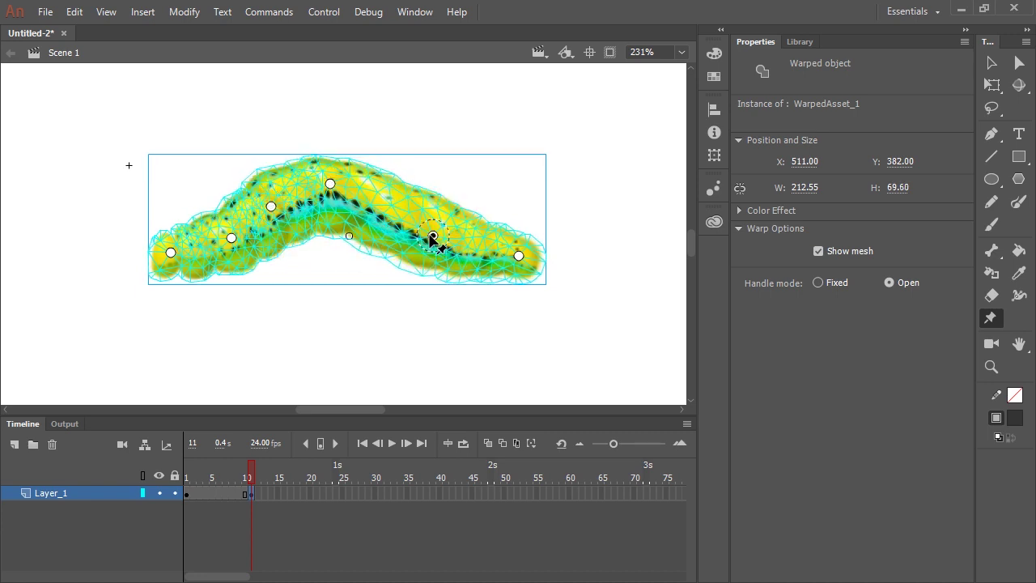
{"action": "left_click_drag", "start_coordinate": [519, 256], "coordinate": [454, 252]}
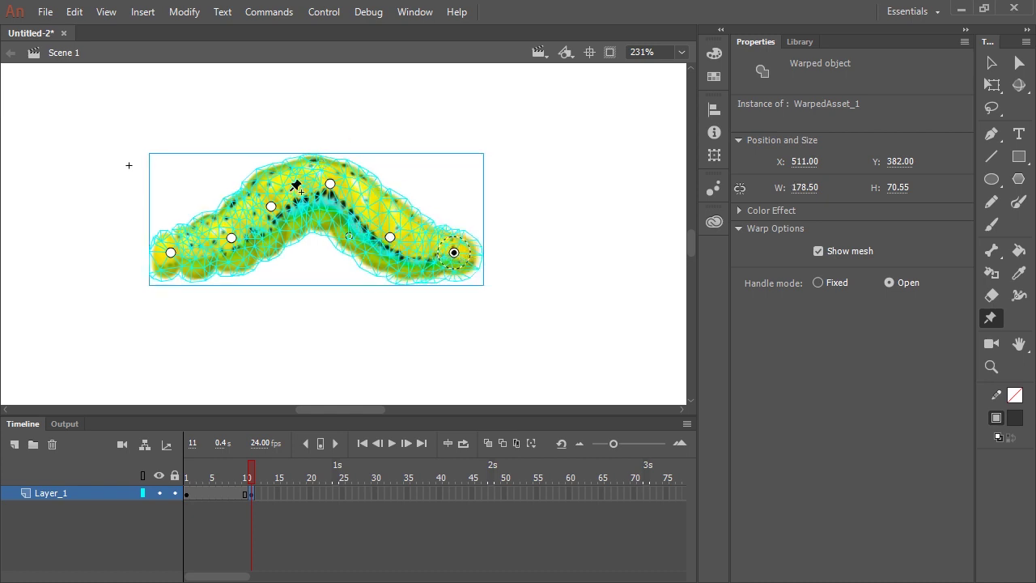
{"action": "left_click_drag", "start_coordinate": [271, 207], "coordinate": [264, 195]}
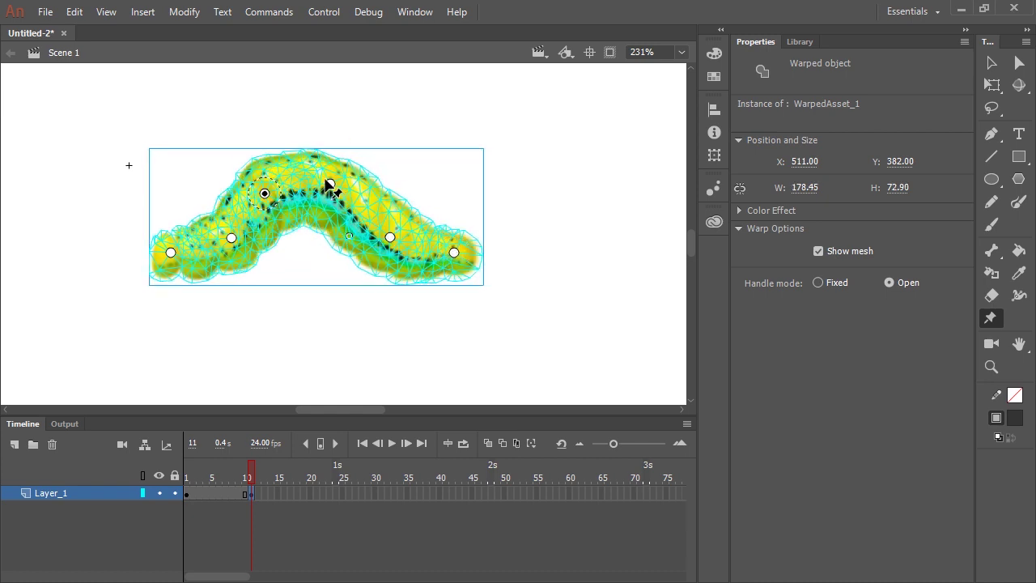
{"action": "left_click_drag", "start_coordinate": [328, 183], "coordinate": [323, 179]}
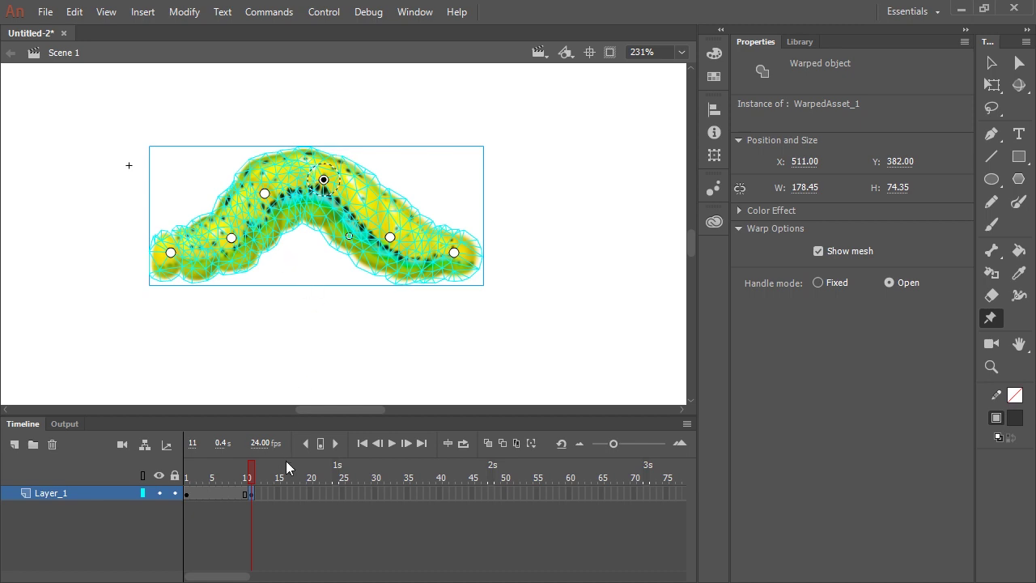
- Insert a keyframe at frame 23 and stretch the inchworm's front leftward
{"action": "left_click", "coordinate": [329, 495]}
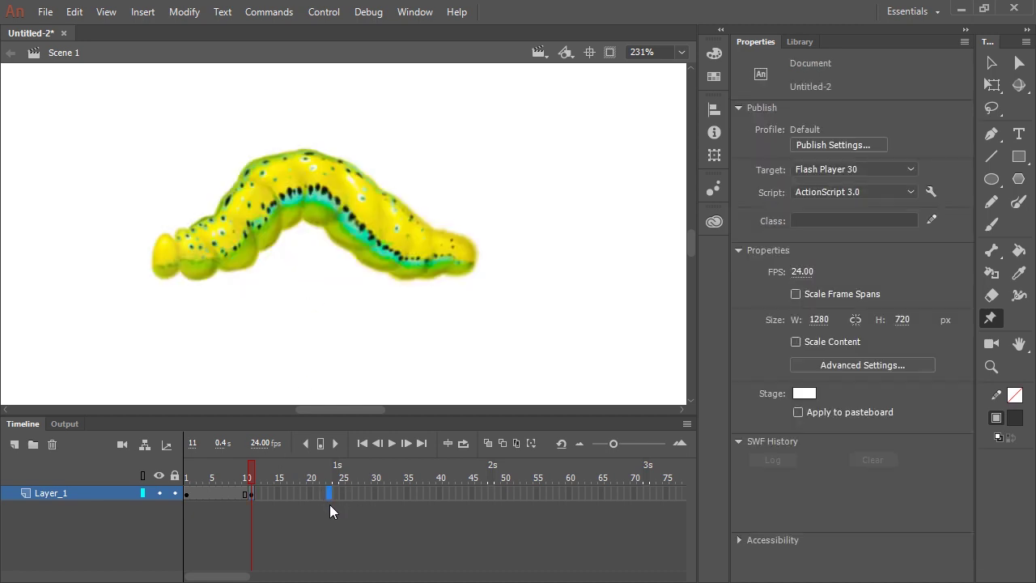
{"action": "key", "text": "F6"}
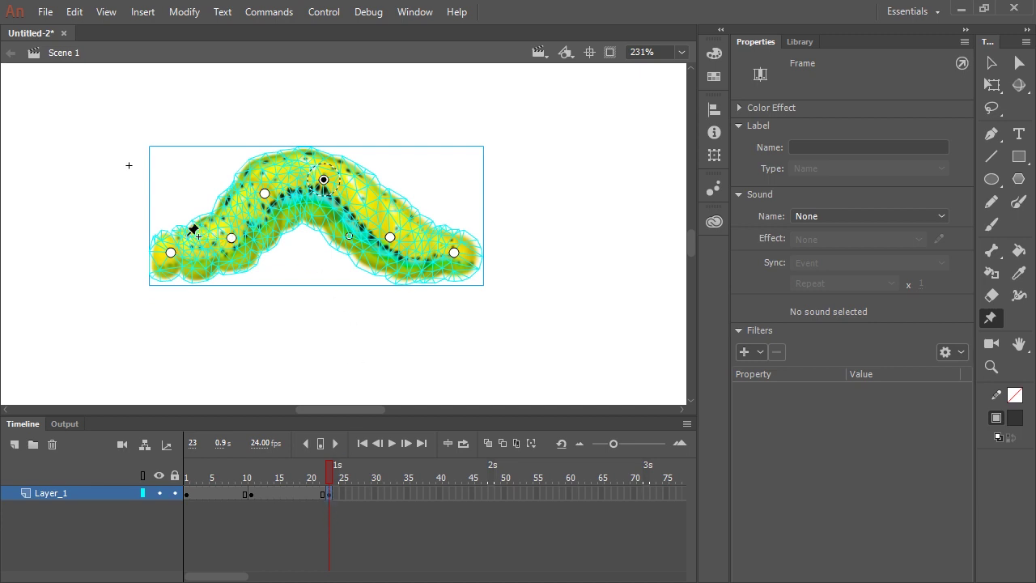
{"action": "left_click_drag", "start_coordinate": [170, 254], "coordinate": [102, 250]}
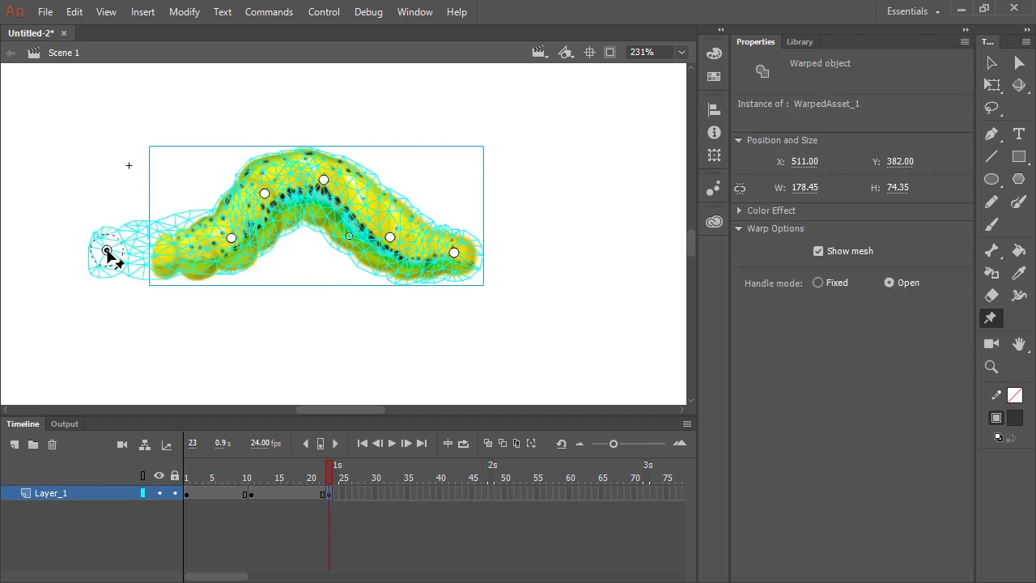
{"action": "left_click_drag", "start_coordinate": [231, 240], "coordinate": [168, 248]}
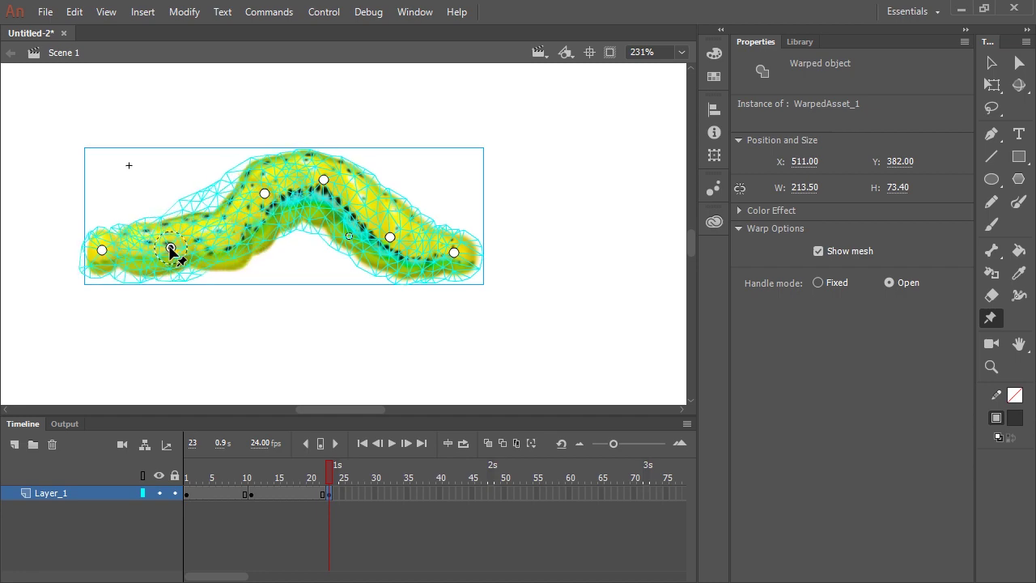
{"action": "left_click_drag", "start_coordinate": [265, 195], "coordinate": [231, 244]}
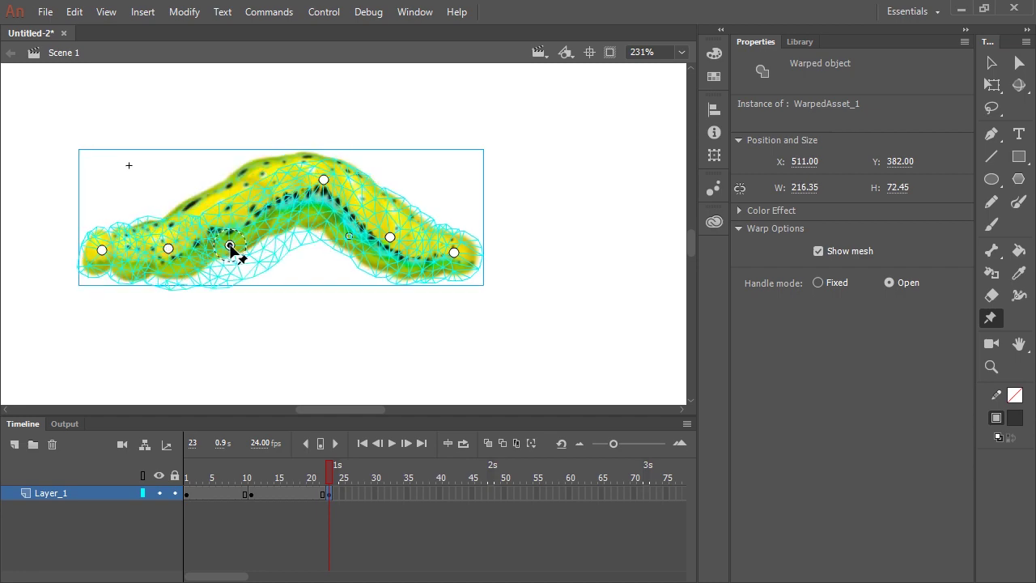
- Flatten the arch and pull the tail in so the body lies straight
{"action": "left_click_drag", "start_coordinate": [323, 179], "coordinate": [296, 242]}
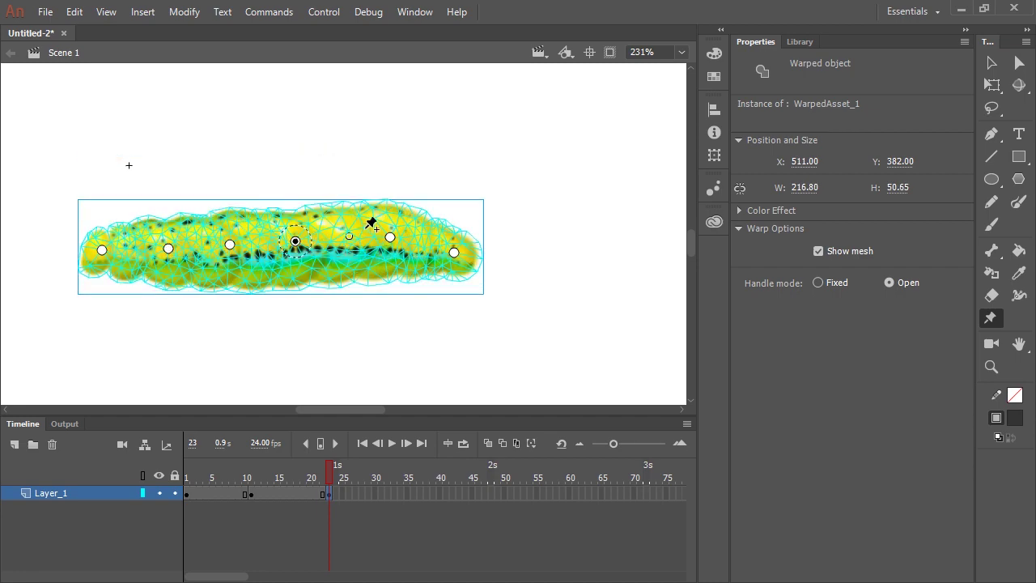
{"action": "left_click_drag", "start_coordinate": [390, 236], "coordinate": [352, 246]}
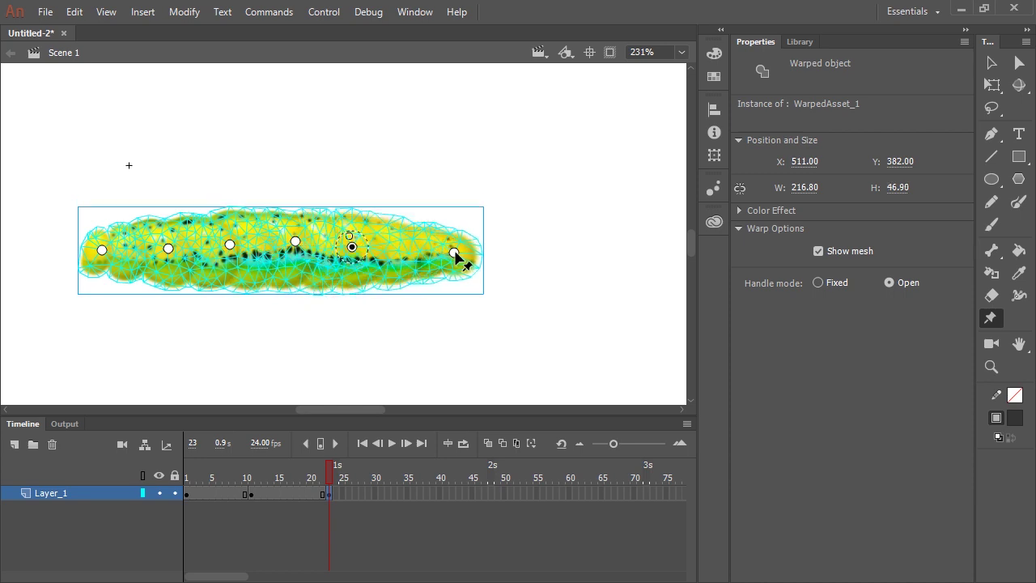
{"action": "left_click_drag", "start_coordinate": [454, 253], "coordinate": [406, 254]}
{"action": "left_click_drag", "start_coordinate": [295, 242], "coordinate": [160, 248]}
- Create classic tweens between the inchworm keyframes and preview the motion
{"action": "left_click_drag", "start_coordinate": [212, 493], "coordinate": [272, 494]}
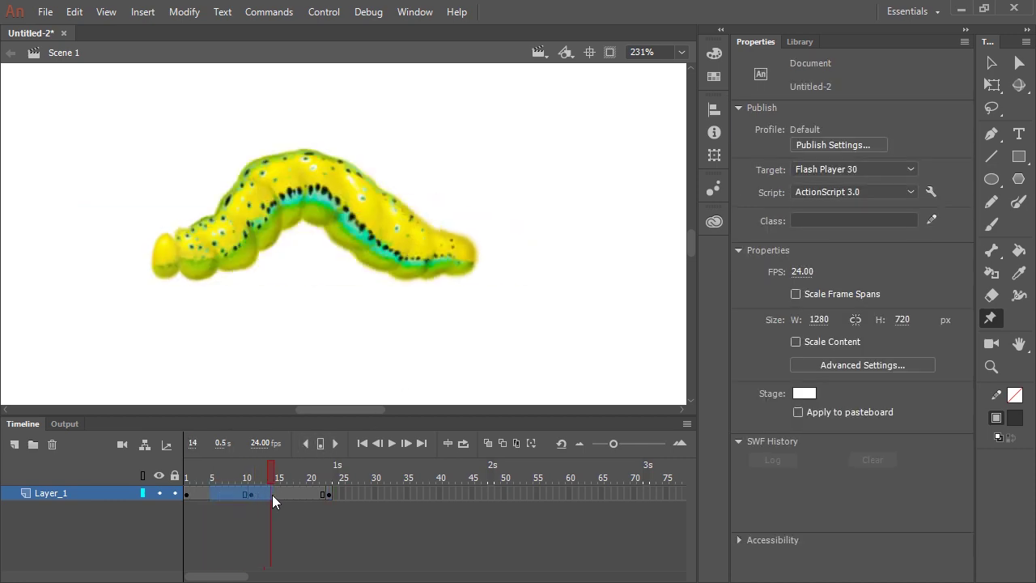
{"action": "left_click", "coordinate": [314, 495]}
{"action": "right_click", "coordinate": [296, 493]}
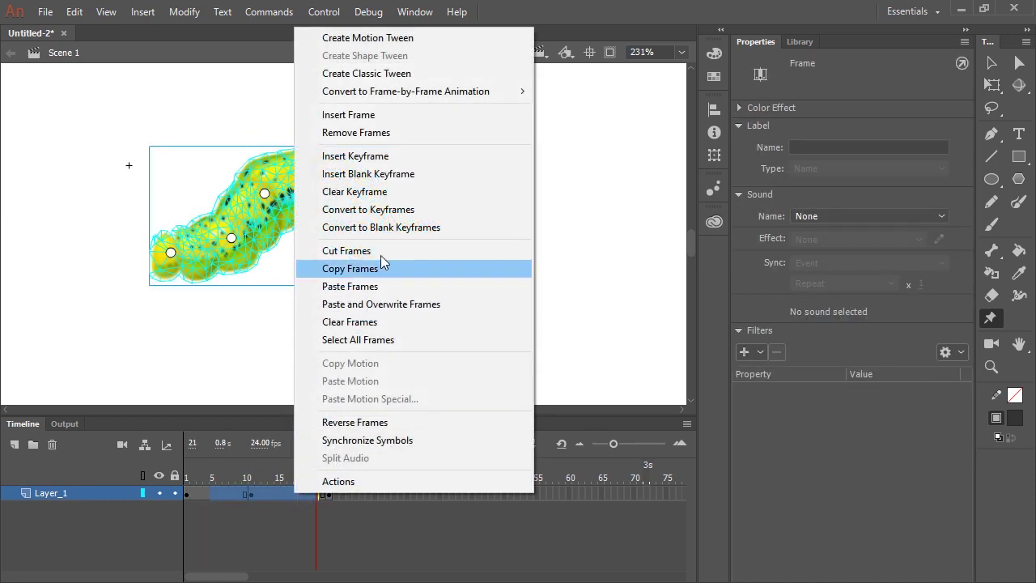
{"action": "left_click", "coordinate": [383, 73]}
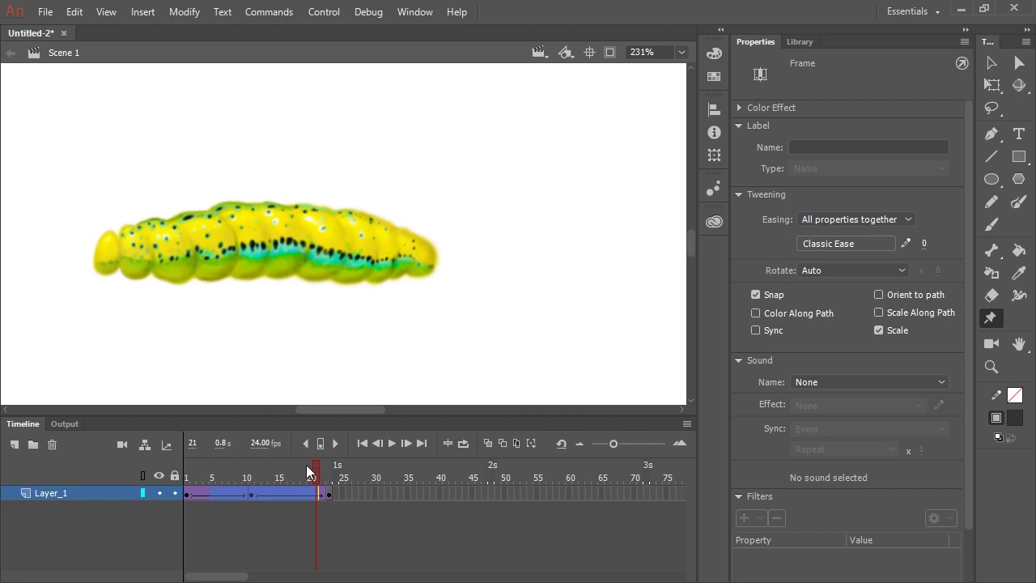
{"action": "mouse_move", "coordinate": [306, 464]}
{"action": "left_mouse_down"}
{"action": "mouse_move", "coordinate": [251, 477]}
{"action": "mouse_move", "coordinate": [378, 512]}
{"action": "left_mouse_up"}
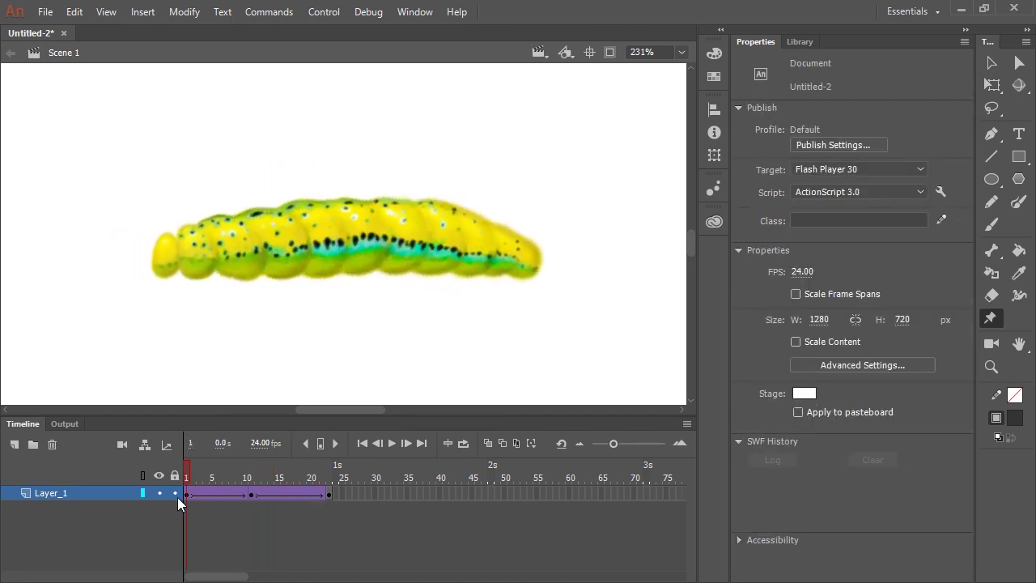
- Apply a Quad Ease In Out classic ease to the tween and preview it
{"action": "left_click", "coordinate": [316, 493]}
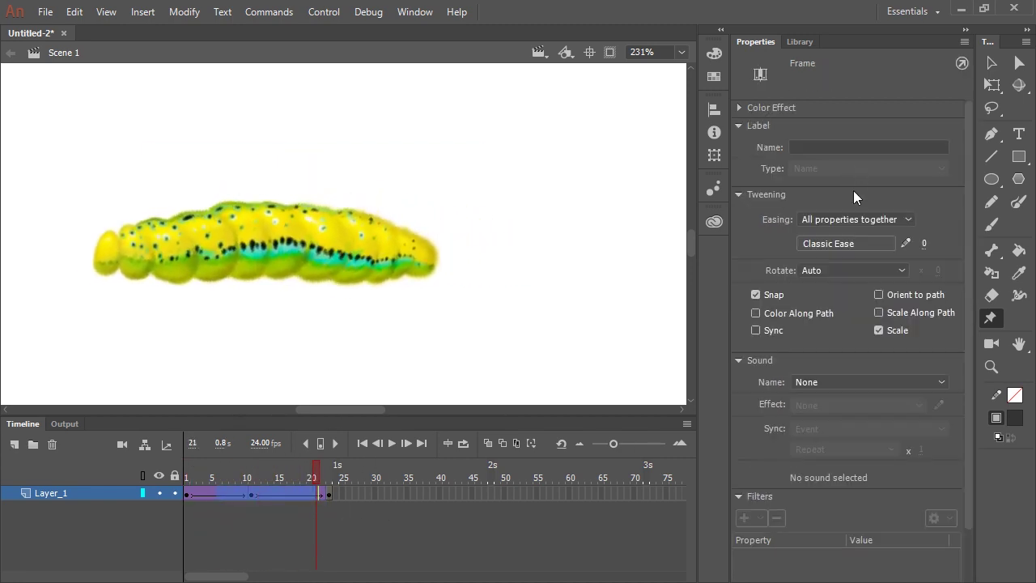
{"action": "left_click", "coordinate": [826, 243]}
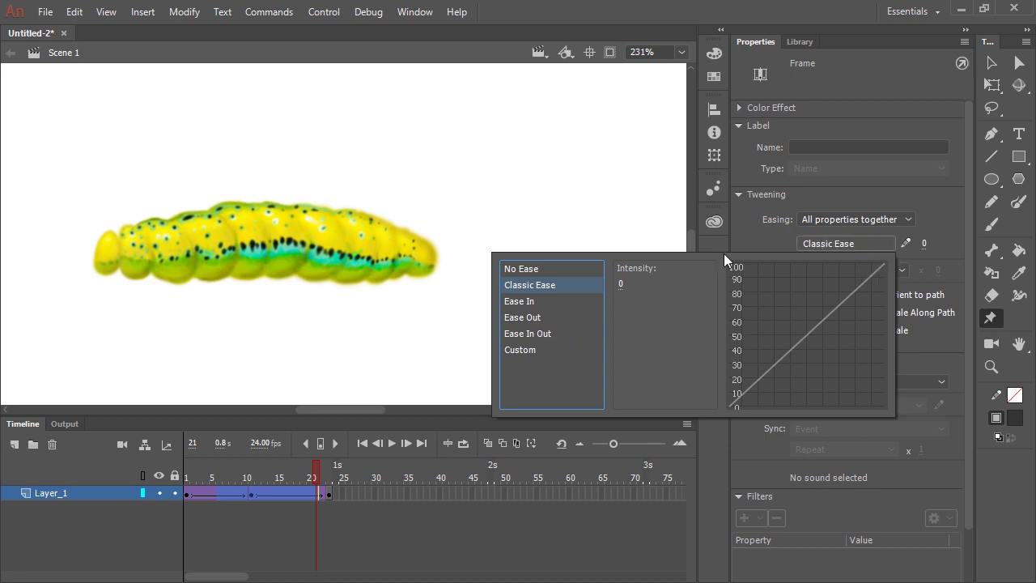
{"action": "left_click", "coordinate": [527, 333]}
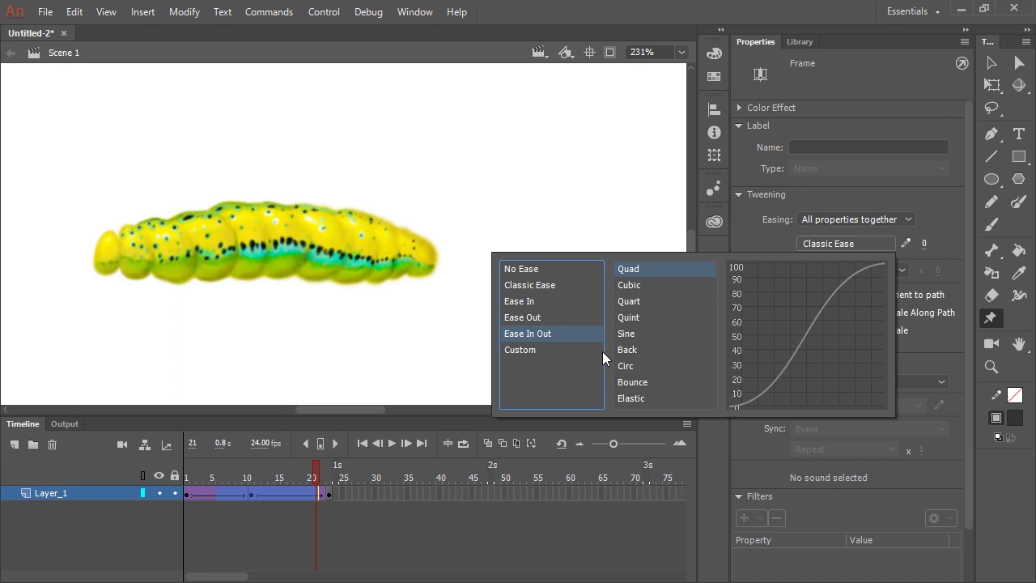
{"action": "double_click", "coordinate": [640, 268]}
{"action": "mouse_move", "coordinate": [264, 477]}
{"action": "left_mouse_down"}
{"action": "mouse_move", "coordinate": [186, 492]}
{"action": "mouse_move", "coordinate": [338, 489]}
{"action": "mouse_move", "coordinate": [218, 504]}
{"action": "mouse_move", "coordinate": [337, 485]}
{"action": "left_mouse_up"}
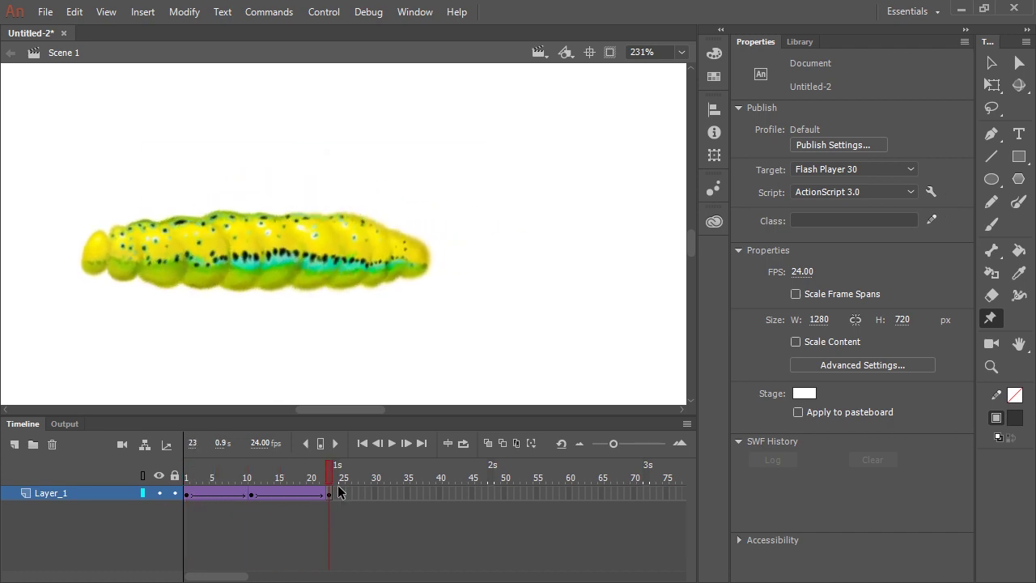
- Warp the inchworm into a high arch at frame 36
{"action": "left_click", "coordinate": [413, 492]}
{"action": "left_click_drag", "start_coordinate": [380, 308], "coordinate": [558, 320]}
{"action": "left_click", "coordinate": [360, 247]}
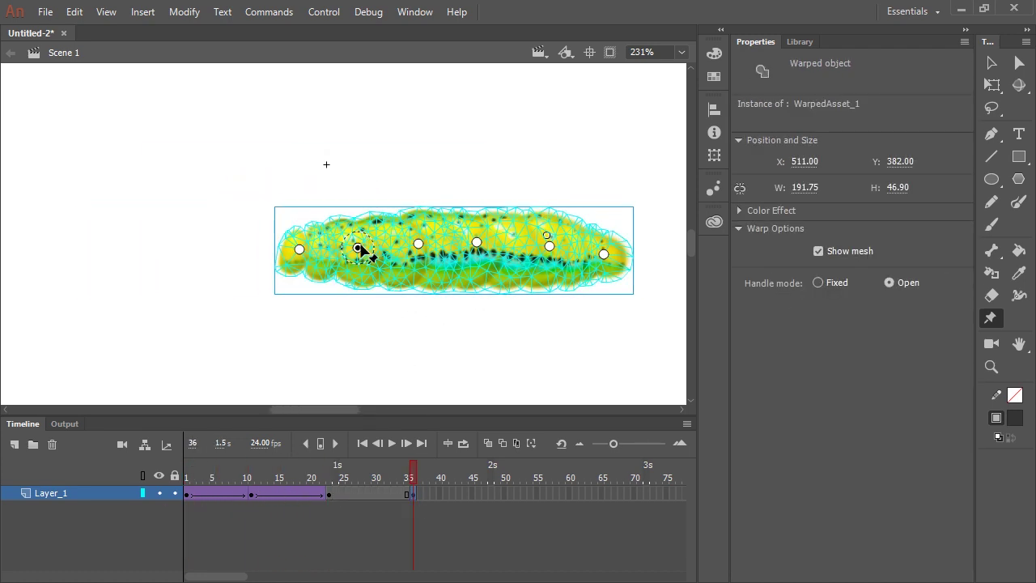
{"action": "mouse_move", "coordinate": [360, 239]}
{"action": "left_mouse_down"}
{"action": "mouse_move", "coordinate": [340, 212]}
{"action": "mouse_move", "coordinate": [350, 232]}
{"action": "left_mouse_up"}
{"action": "key", "text": "ctrl+z"}
{"action": "left_click_drag", "start_coordinate": [418, 243], "coordinate": [390, 186]}
{"action": "left_click_drag", "start_coordinate": [477, 242], "coordinate": [450, 172]}
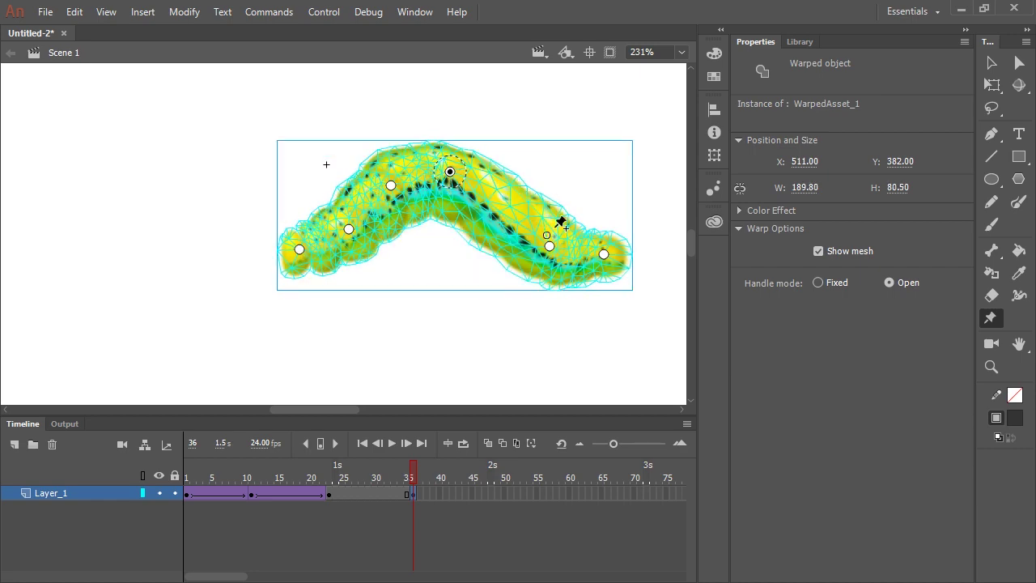
{"action": "left_click_drag", "start_coordinate": [549, 246], "coordinate": [487, 244]}
{"action": "left_click_drag", "start_coordinate": [603, 254], "coordinate": [544, 250]}
- Add a keyframe at frame 50 with the inchworm flattened, then create a classic tween
{"action": "left_click", "coordinate": [503, 492]}
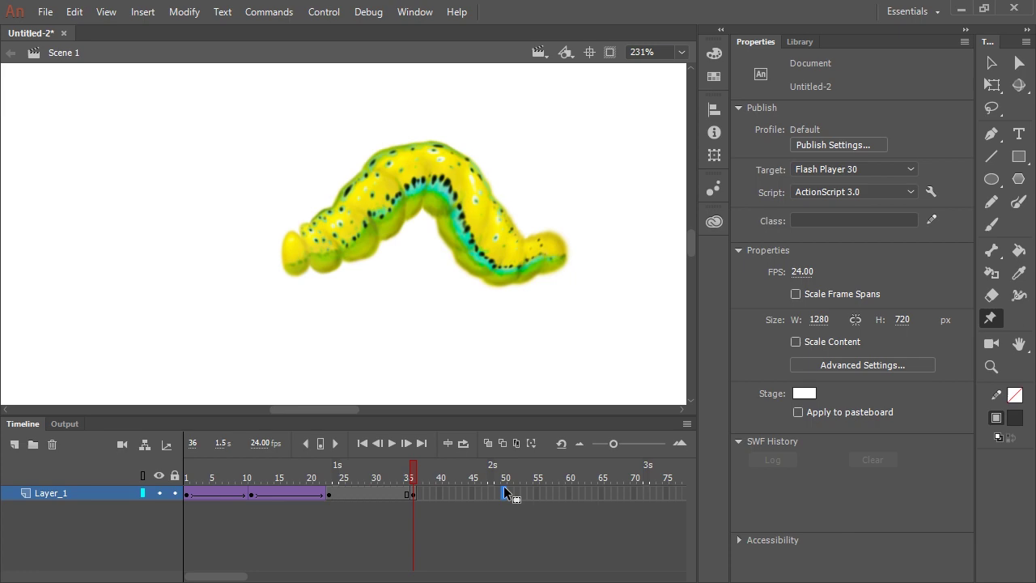
{"action": "key", "text": "F6"}
{"action": "left_click_drag", "start_coordinate": [300, 249], "coordinate": [233, 247]}
{"action": "mouse_move", "coordinate": [391, 185]}
{"action": "left_mouse_down"}
{"action": "mouse_move", "coordinate": [347, 231]}
{"action": "mouse_move", "coordinate": [295, 245]}
{"action": "mouse_move", "coordinate": [348, 237]}
{"action": "left_mouse_up"}
{"action": "left_click_drag", "start_coordinate": [449, 172], "coordinate": [404, 236]}
{"action": "left_click_drag", "start_coordinate": [486, 244], "coordinate": [461, 240]}
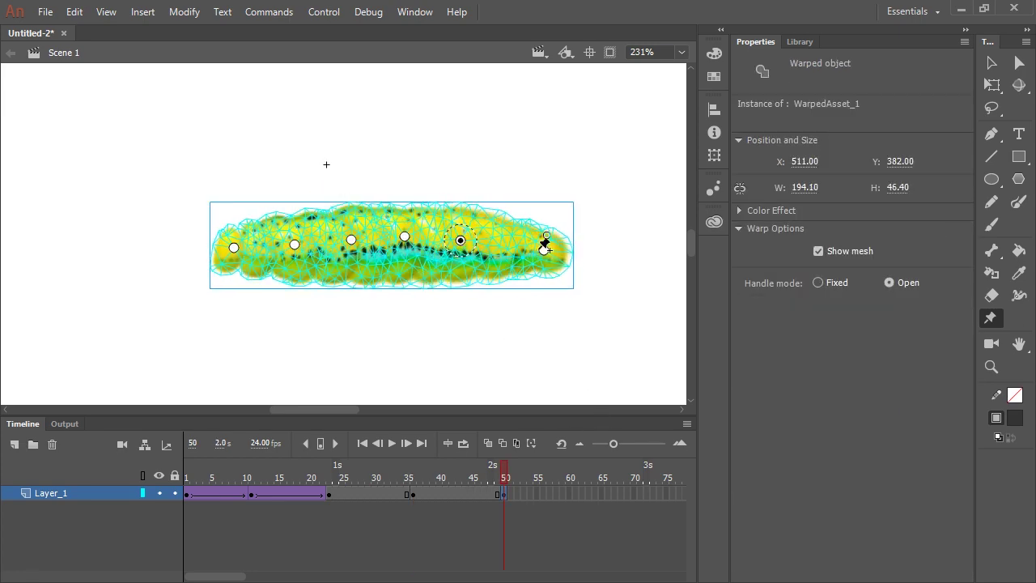
{"action": "left_click_drag", "start_coordinate": [544, 250], "coordinate": [518, 248]}
{"action": "right_click", "coordinate": [475, 494]}
{"action": "left_click", "coordinate": [526, 76]}
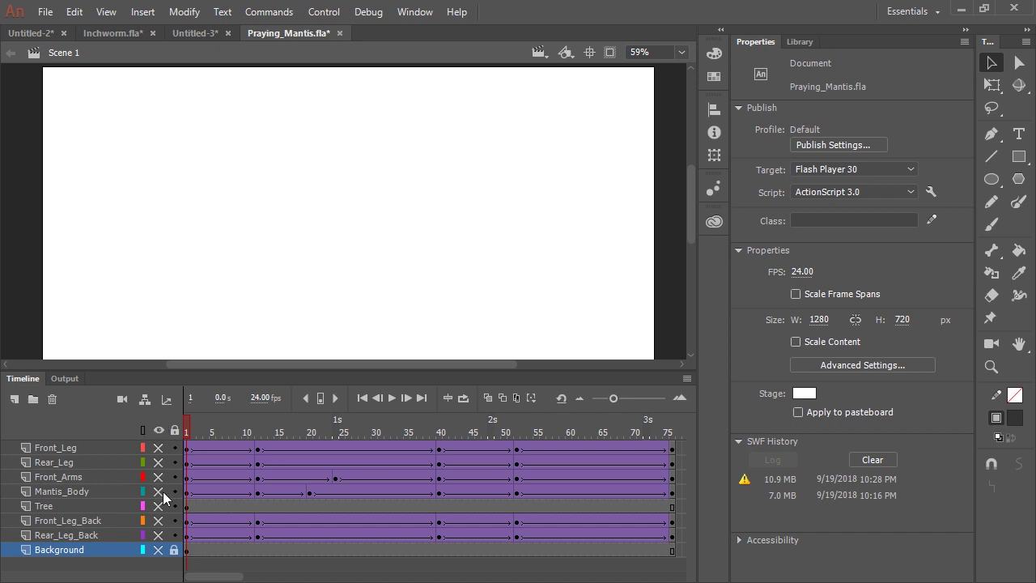
- Unhide the mantis leg, body and arm layers and select the body with Asset Warp
{"action": "left_click", "coordinate": [157, 535]}
{"action": "left_click", "coordinate": [158, 521]}
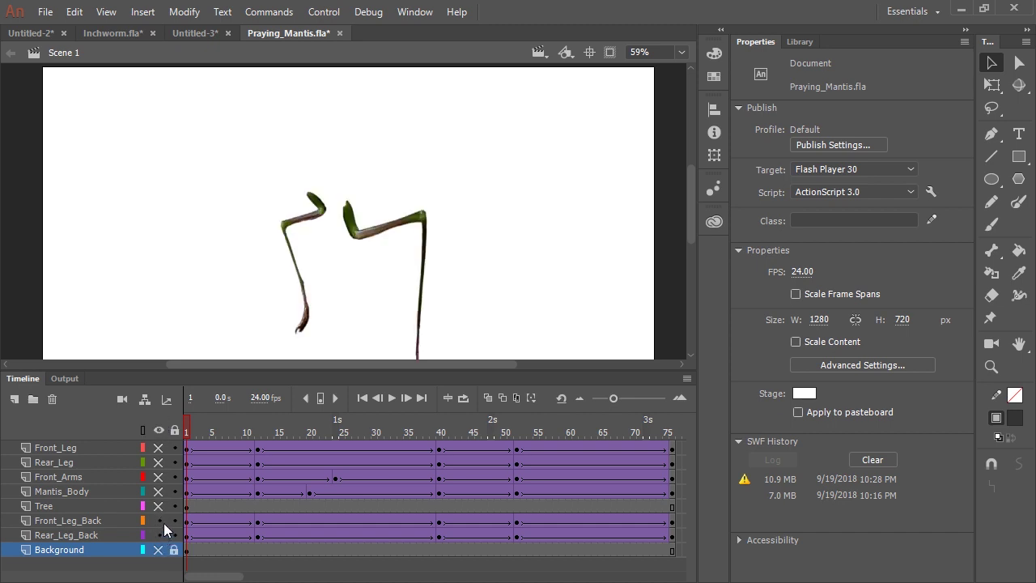
{"action": "left_click", "coordinate": [158, 490]}
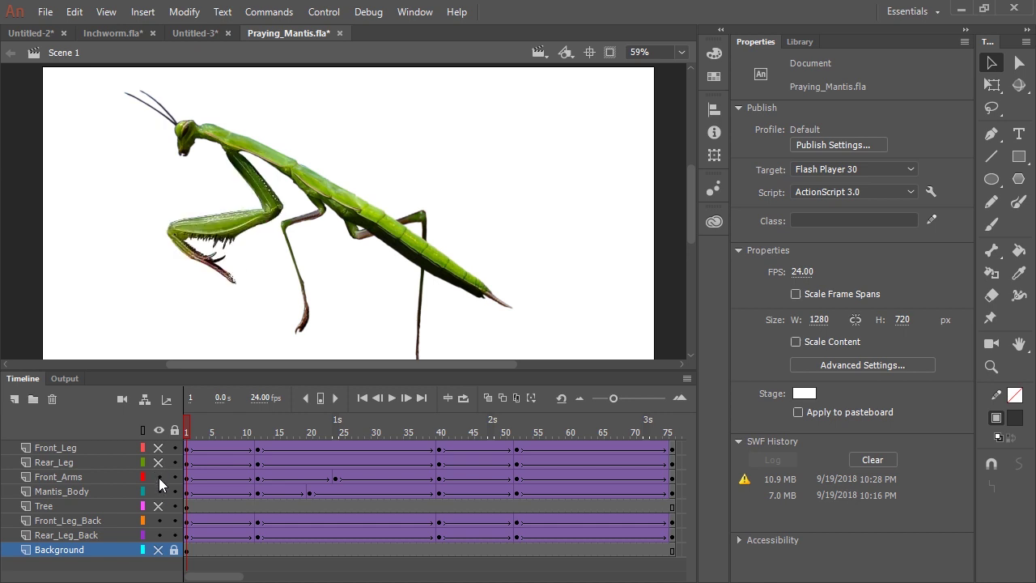
{"action": "left_click", "coordinate": [157, 462]}
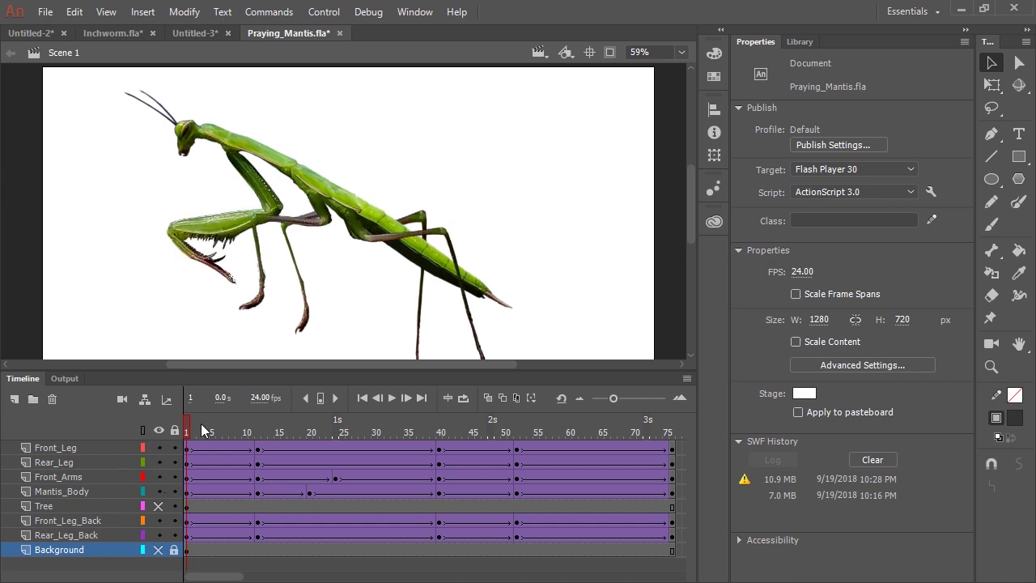
{"action": "left_click", "coordinate": [989, 318]}
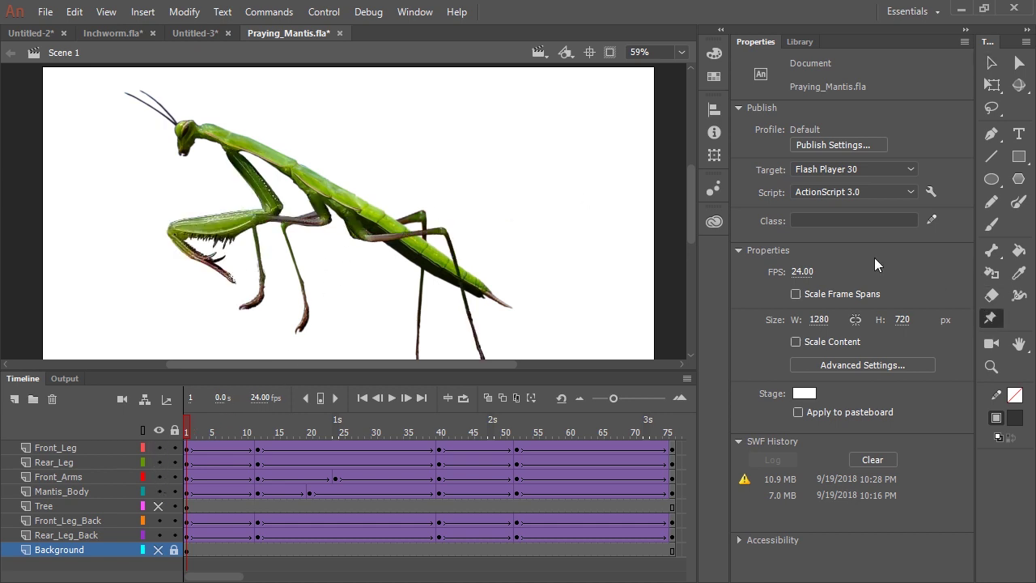
{"action": "left_click", "coordinate": [327, 219]}
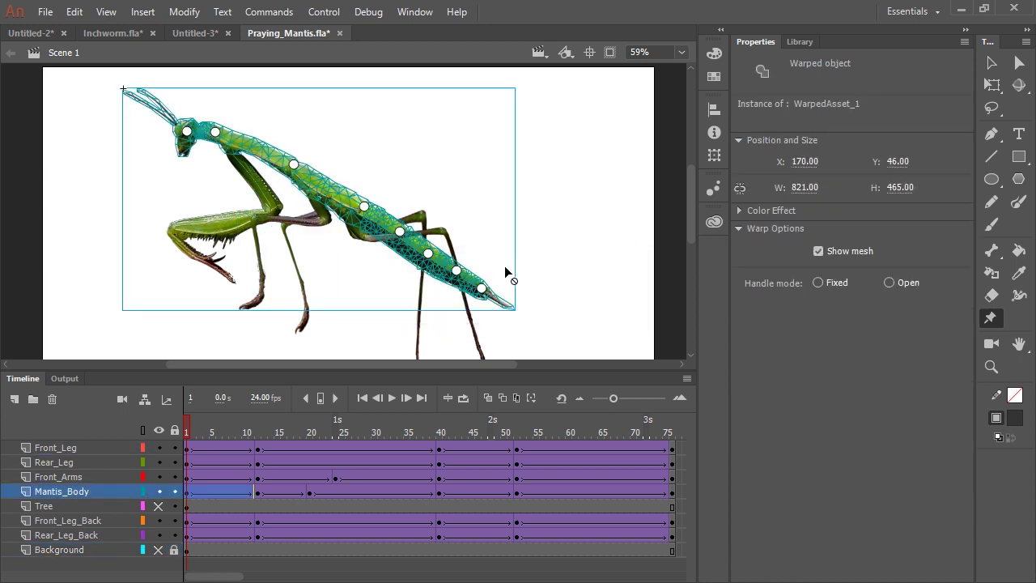
{"action": "left_click", "coordinate": [227, 219]}
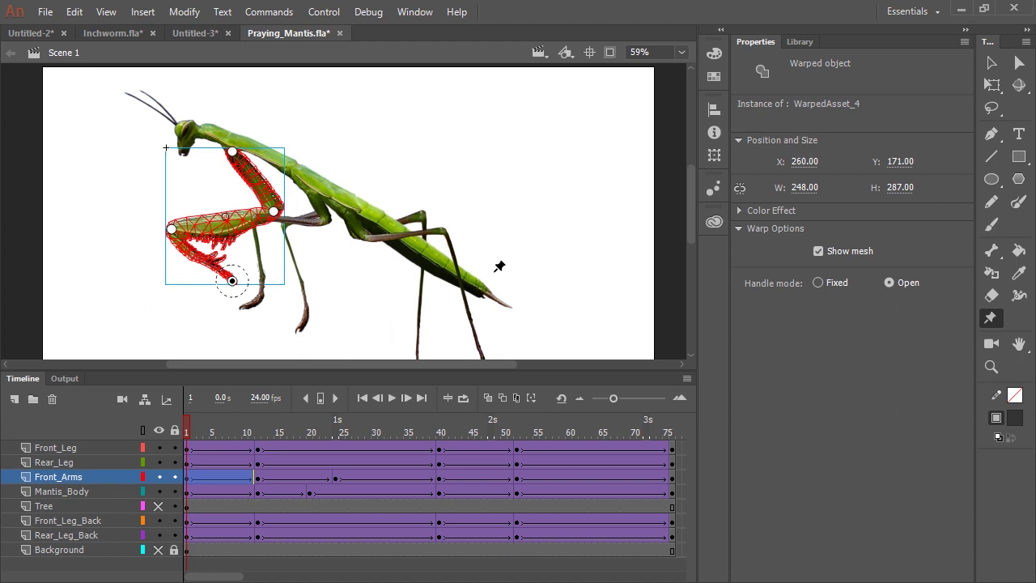
{"action": "left_click", "coordinate": [438, 226]}
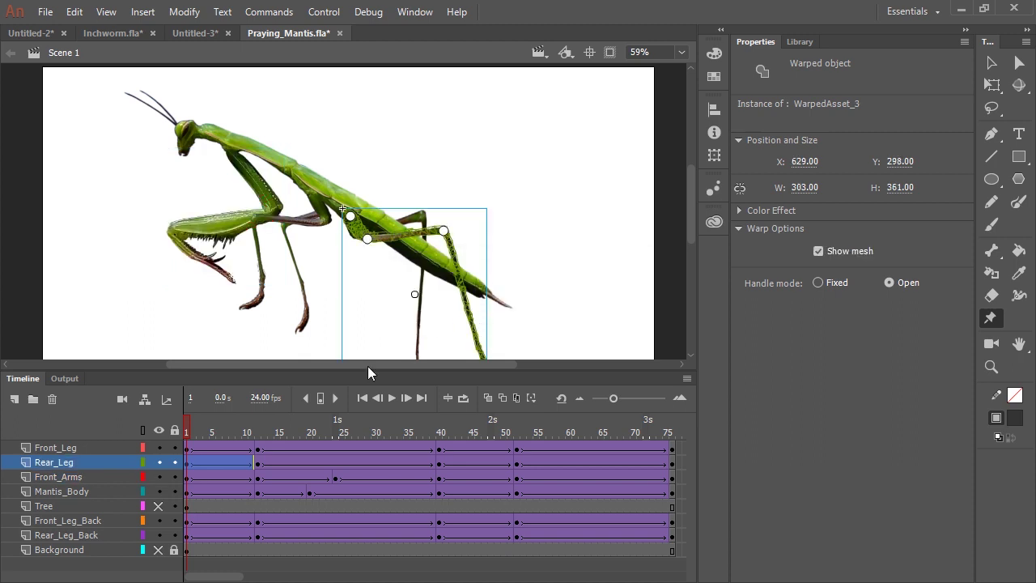
{"action": "mouse_move", "coordinate": [188, 425]}
{"action": "left_mouse_down"}
{"action": "mouse_move", "coordinate": [287, 434]}
{"action": "mouse_move", "coordinate": [542, 428]}
{"action": "mouse_move", "coordinate": [660, 409]}
{"action": "mouse_move", "coordinate": [220, 431]}
{"action": "mouse_move", "coordinate": [269, 449]}
{"action": "mouse_move", "coordinate": [452, 432]}
{"action": "mouse_move", "coordinate": [633, 432]}
{"action": "mouse_move", "coordinate": [530, 429]}
{"action": "left_mouse_up"}
- Unhide the Background and Tree layers, then play the mantis animation from frame 1
{"action": "left_click_drag", "start_coordinate": [158, 506], "coordinate": [158, 549]}
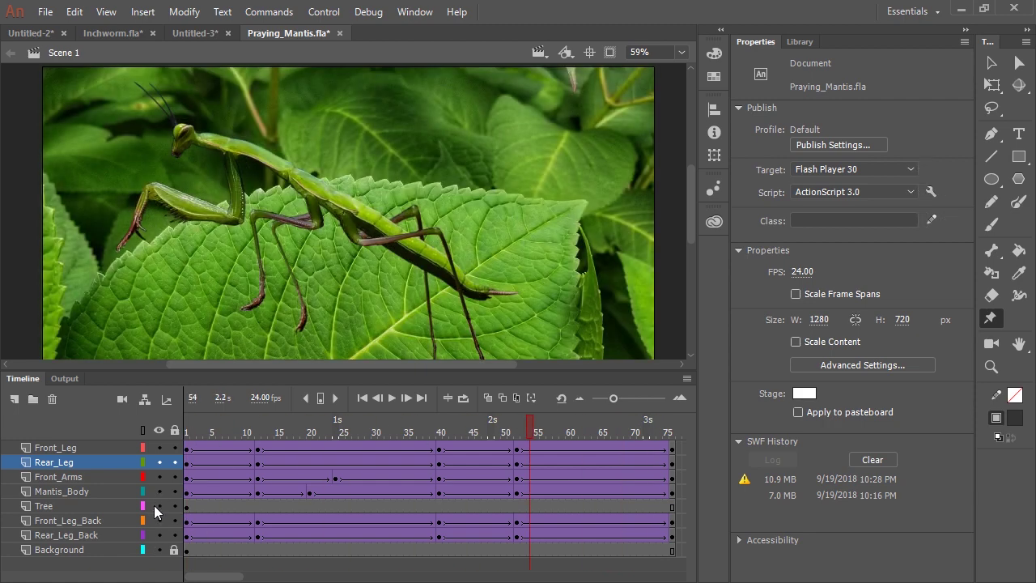
{"action": "left_click", "coordinate": [158, 506]}
{"action": "mouse_move", "coordinate": [186, 425]}
{"action": "left_mouse_down"}
{"action": "mouse_move", "coordinate": [218, 444]}
{"action": "mouse_move", "coordinate": [671, 426]}
{"action": "mouse_move", "coordinate": [294, 446]}
{"action": "mouse_move", "coordinate": [143, 493]}
{"action": "left_mouse_up"}
{"action": "key", "text": "Return"}
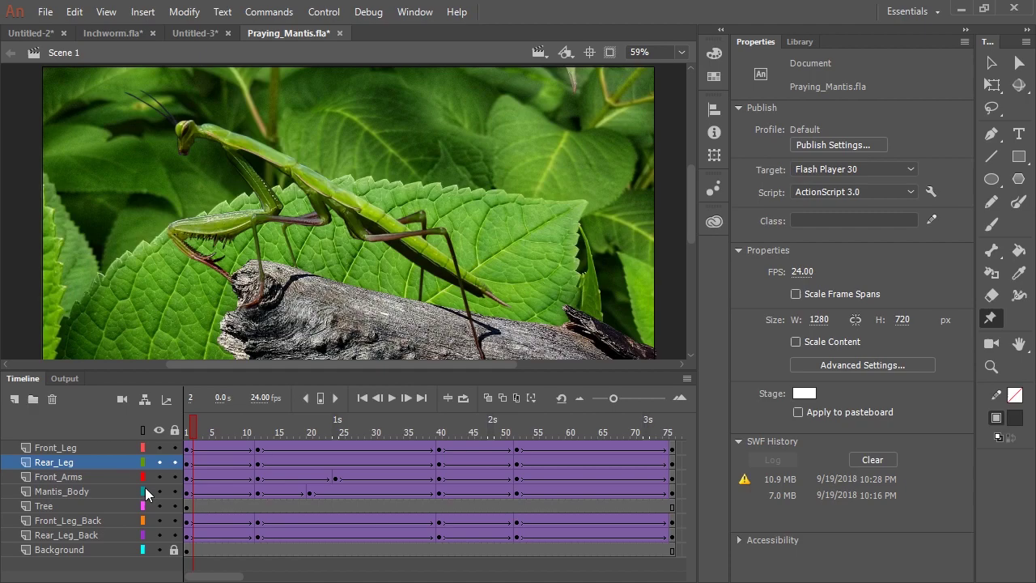